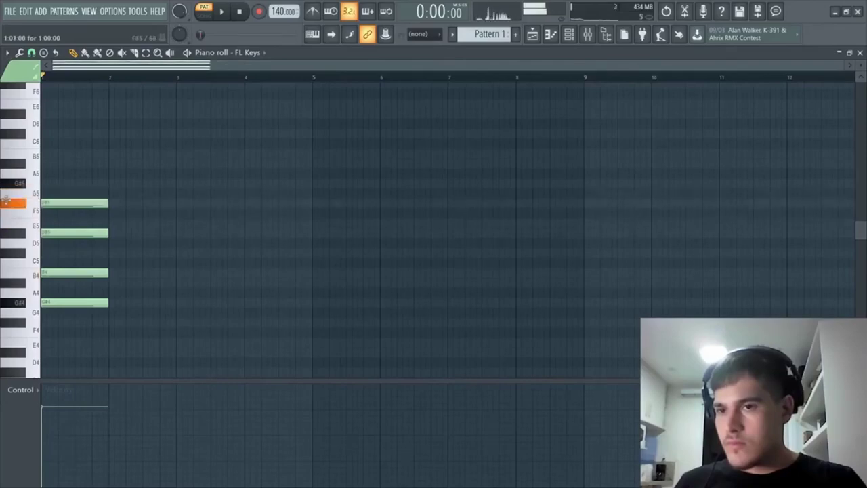
Add an A#5 note on top of the stacked chord in bar 1 of the piano roll.
left_click_drag(121, 164, 42, 144)
right_click(57, 145)
left_click(57, 163)
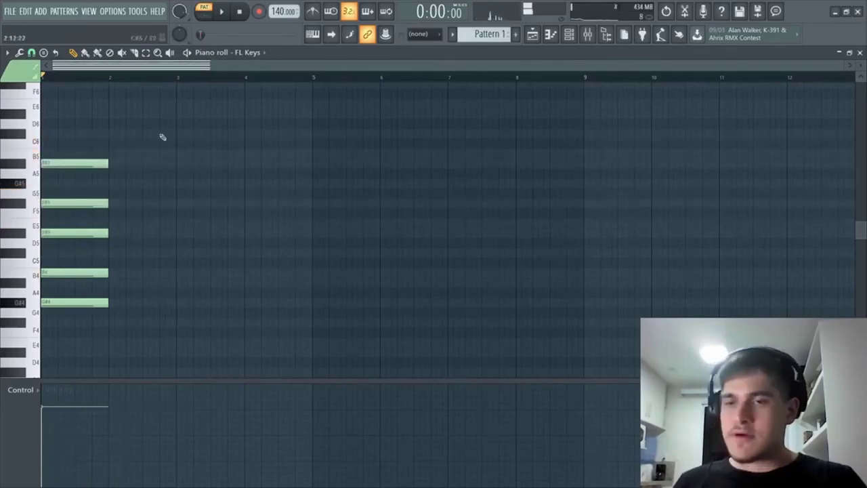
Start the second chord by placing notes, including A#4, at the beginning of bar 2.
key("ctrl+a")
scroll(125, 219, "down", 1)
left_click(116, 269)
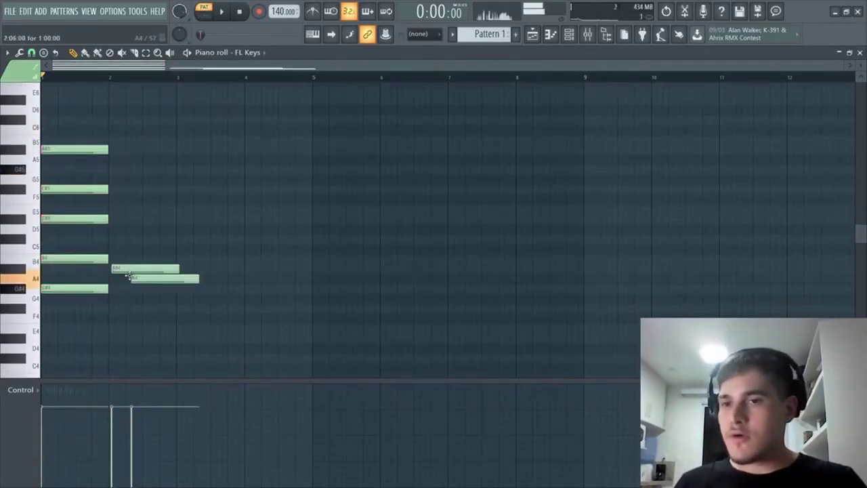
left_click(117, 218)
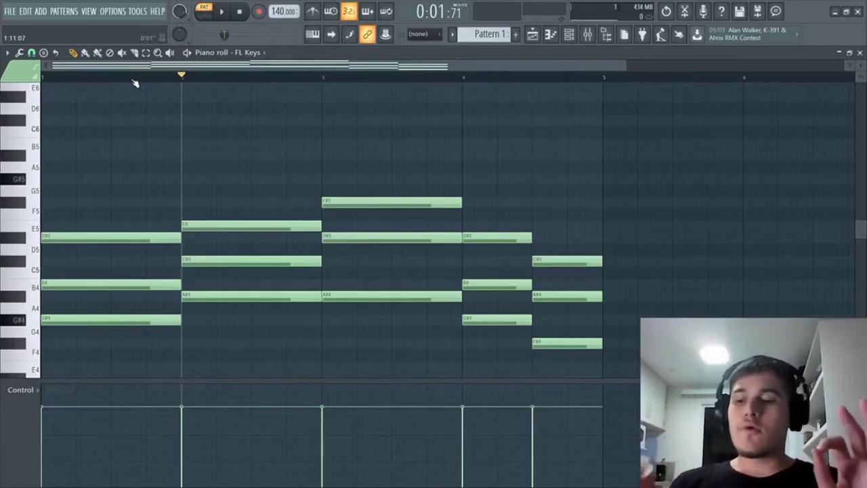
Strum all the chords with the Strumizer, adjusting the start time strength to an offset of 0:04 while auditioning playback.
key("alt+s")
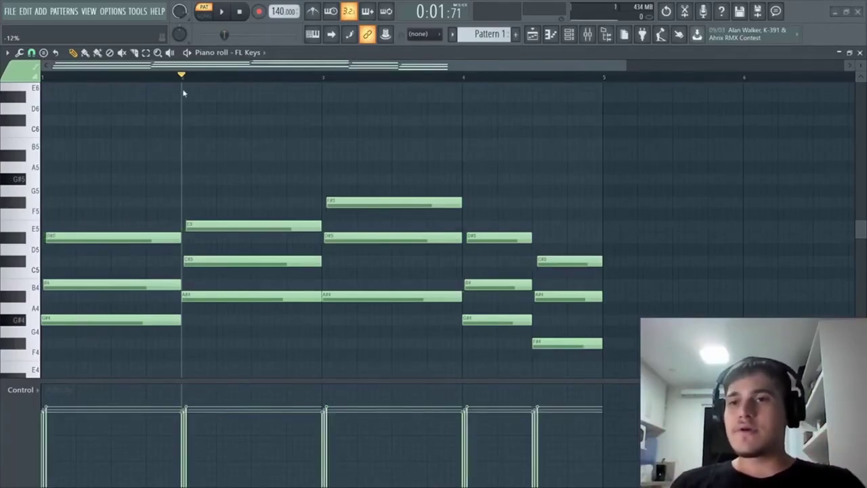
key("Escape")
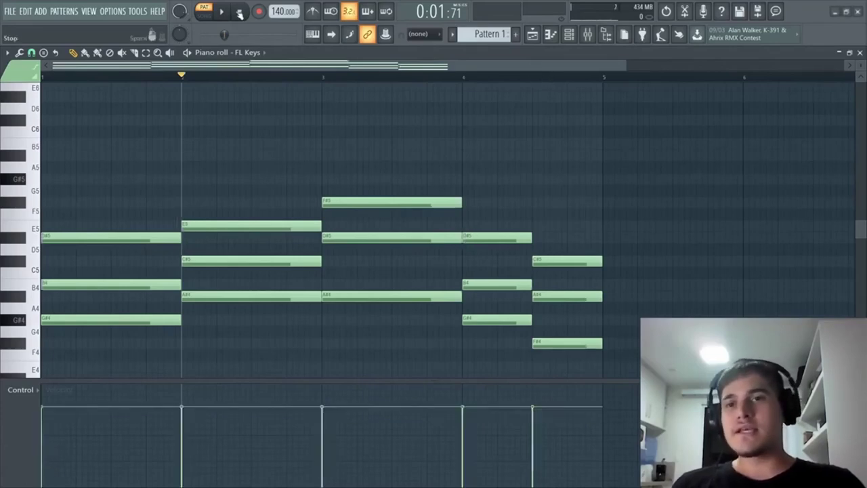
key("alt+s")
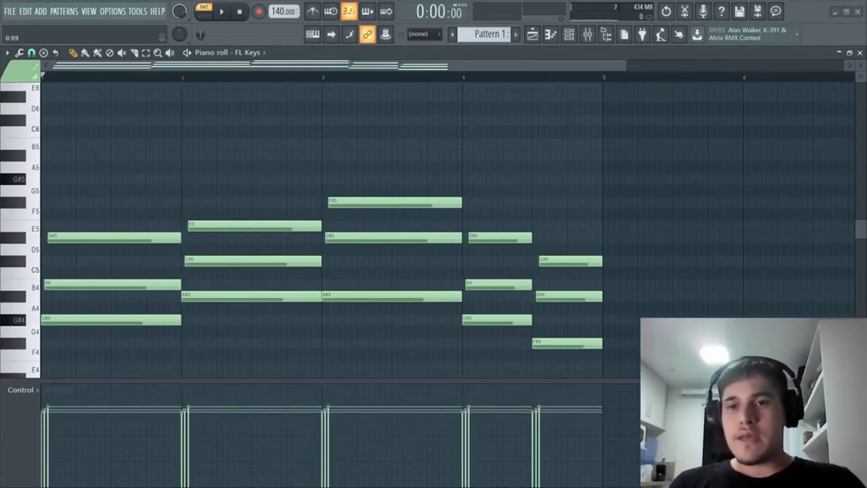
left_click_drag(433, 244, 433, 234)
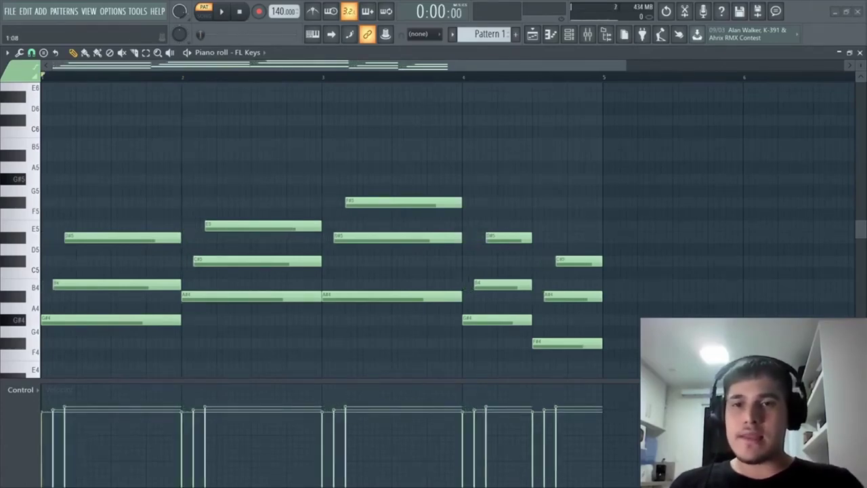
key("space")
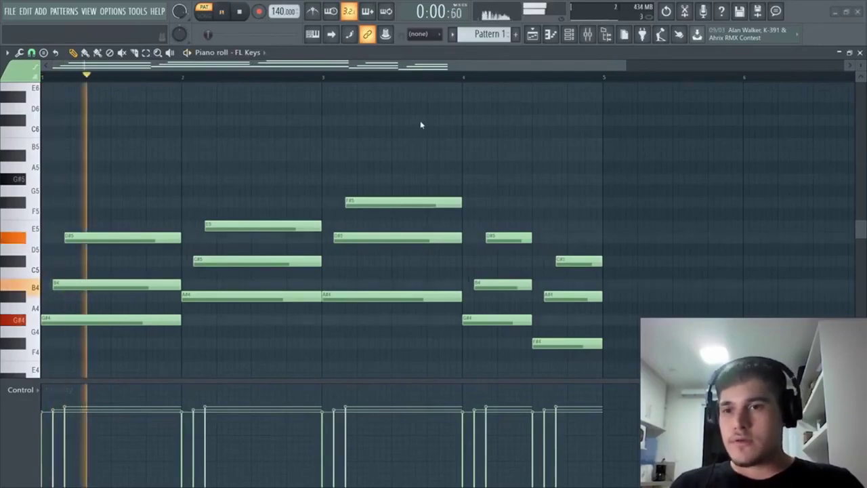
key("space")
scroll(420, 126, "down", 5)
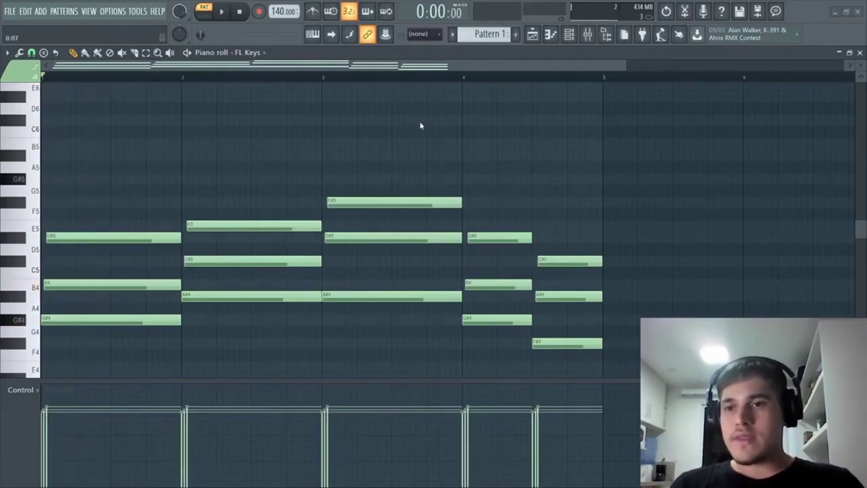
key("space")
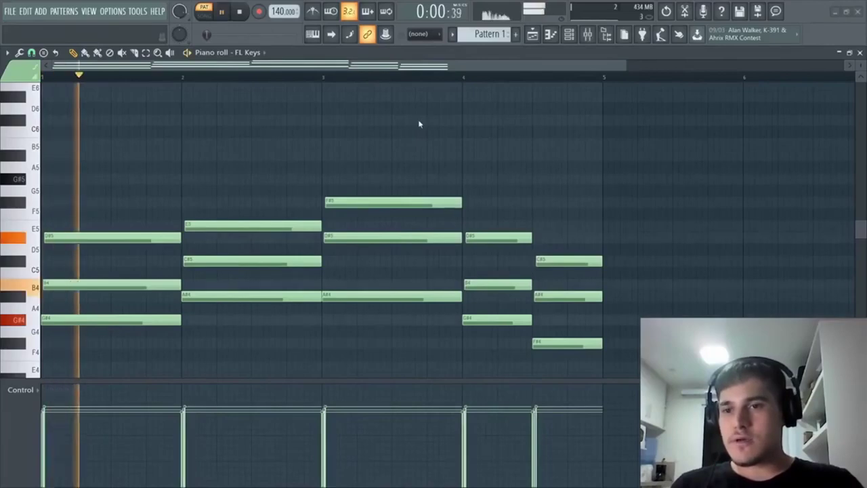
key("space")
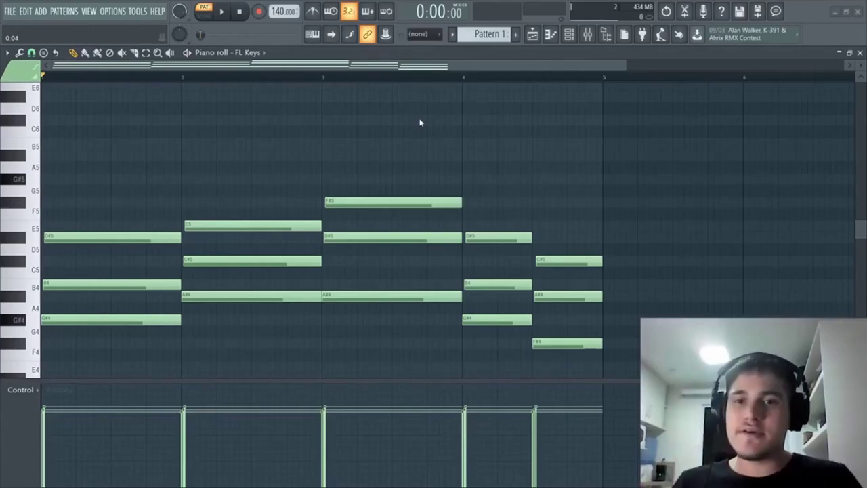
key("space")
key("space")
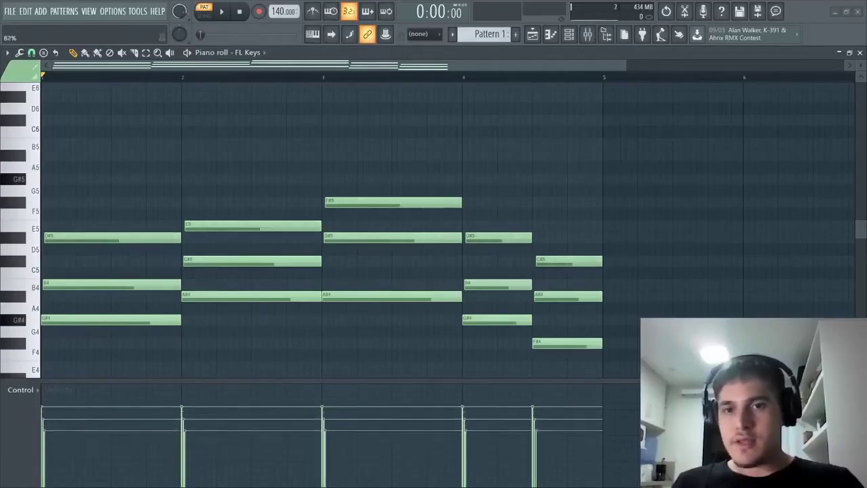
Adjust the Strumizer's start velocity so the upper notes of each chord are slightly softer, auditioning the progression.
mouse_move(426, 152)
left_mouse_down()
mouse_move(426, 141)
mouse_move(425, 162)
left_mouse_up()
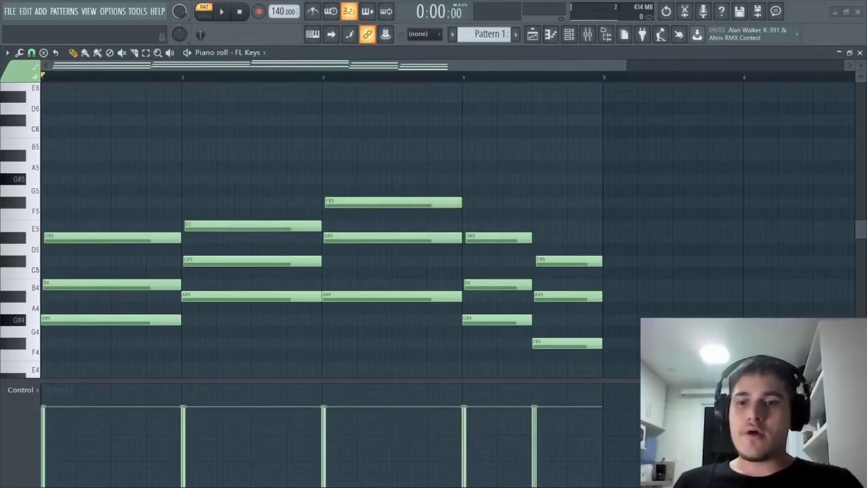
key("space")
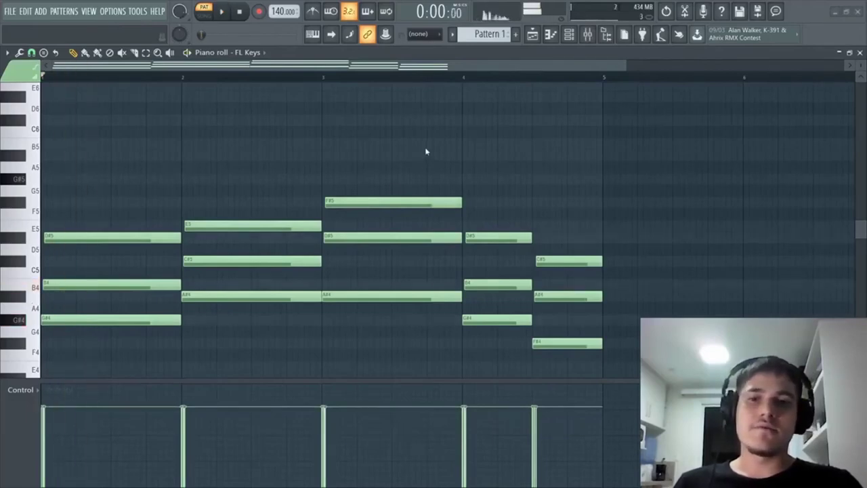
key("space")
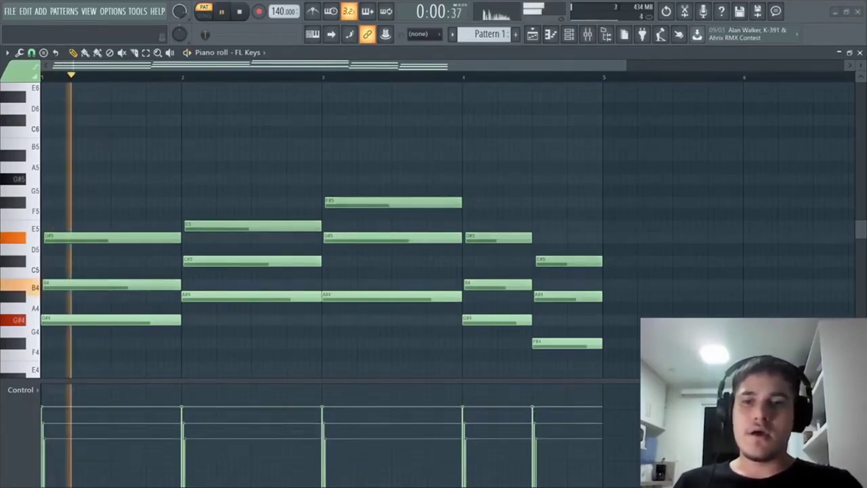
left_click_drag(425, 152, 425, 164)
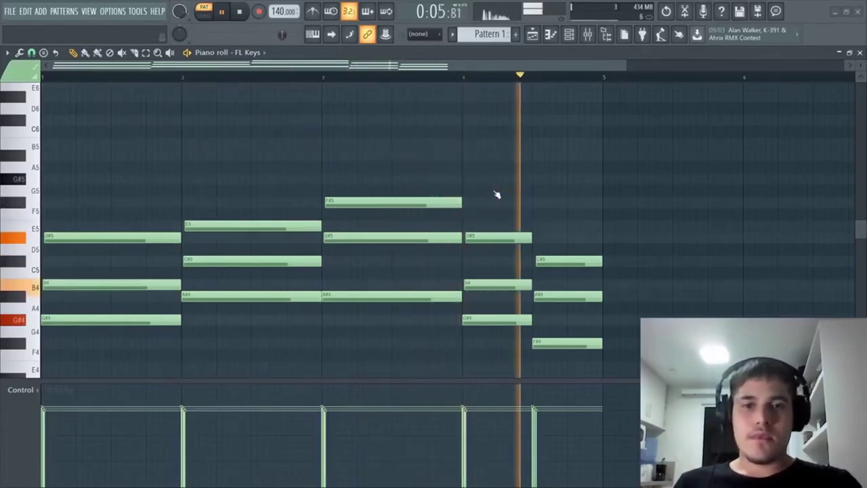
key("space")
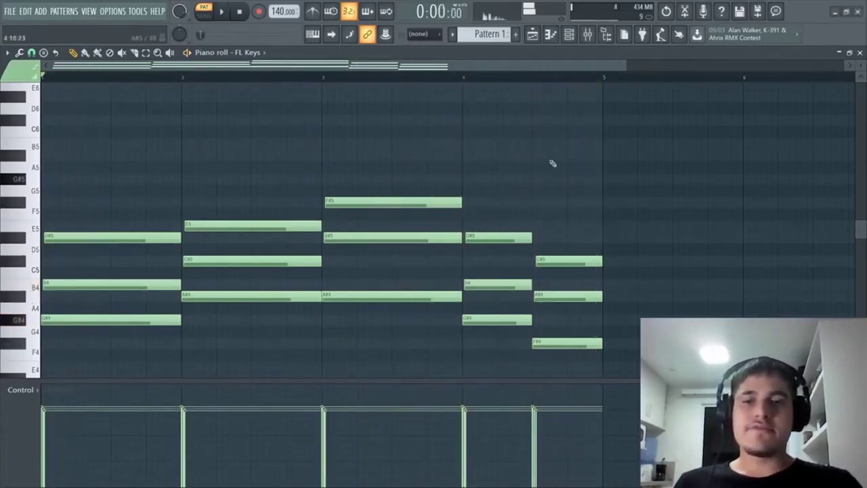
scroll(345, 156, "down", 1)
scroll(345, 156, "down", 2)
scroll(325, 158, "down", 1)
scroll(236, 159, "up", 3)
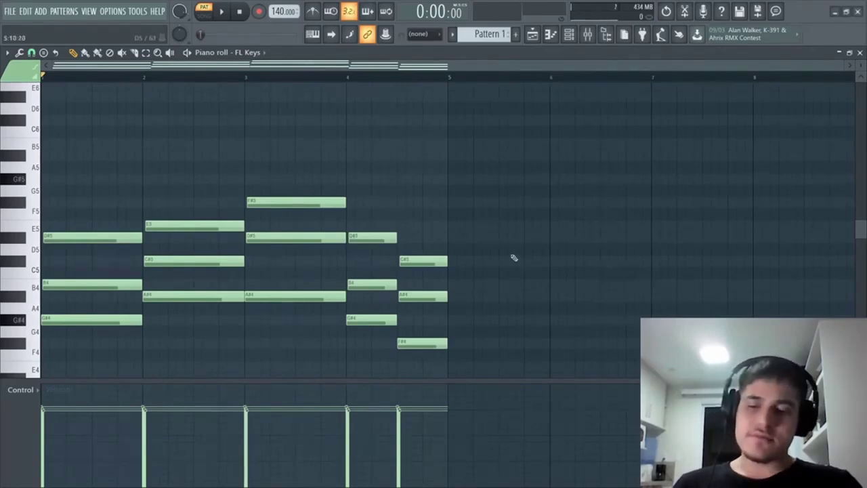
key("alt+s")
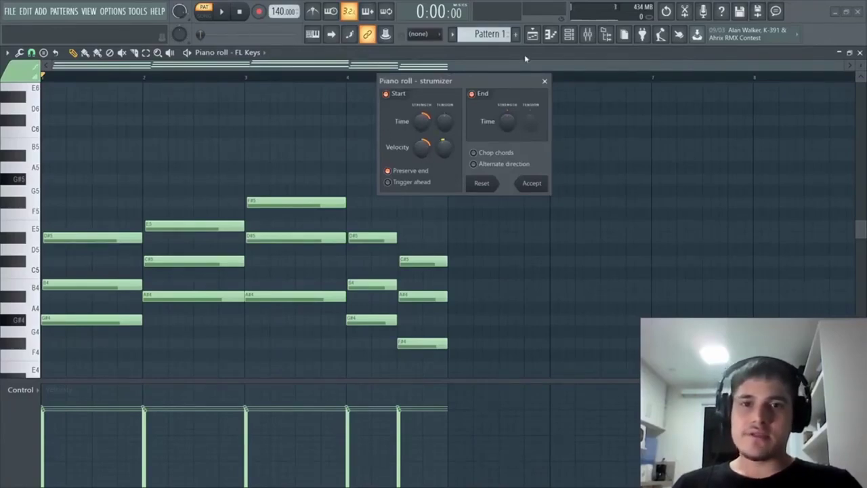
left_click(544, 81)
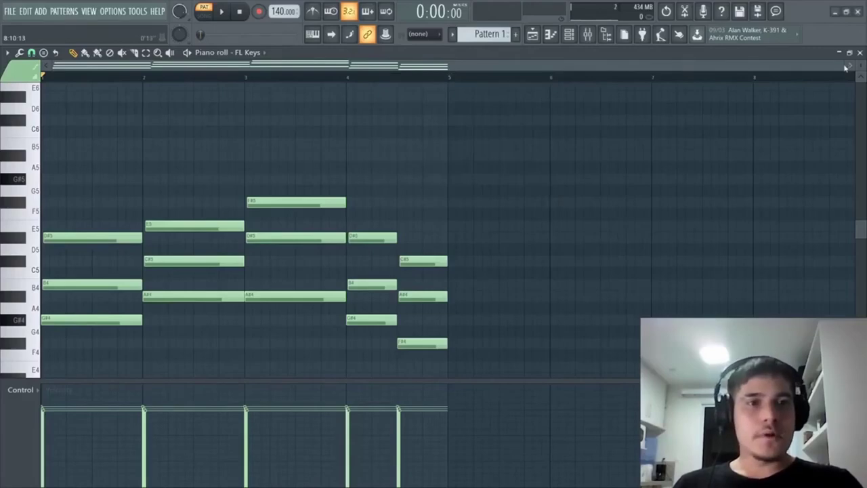
Randomize the note velocities in bipolar mode with the randomizer's velocity level, audition the progression and accept the variation.
key("alt+r")
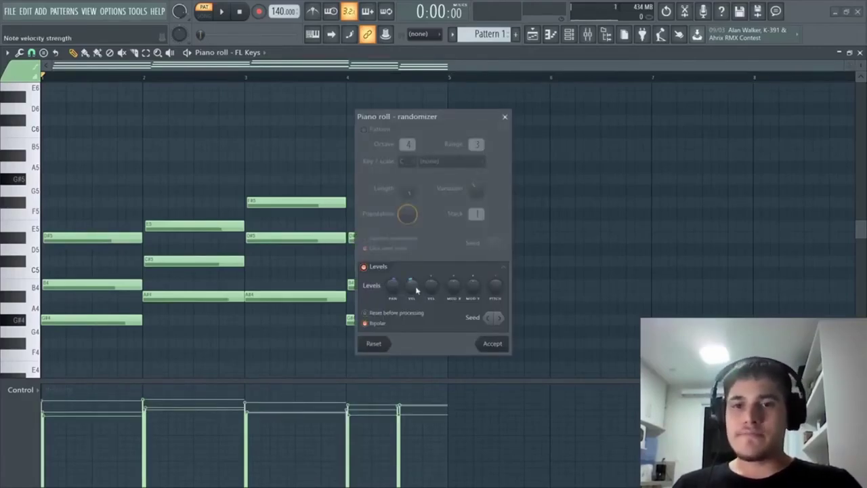
mouse_move(416, 290)
left_mouse_down()
mouse_move(416, 298)
mouse_move(396, 289)
mouse_move(418, 283)
left_mouse_up()
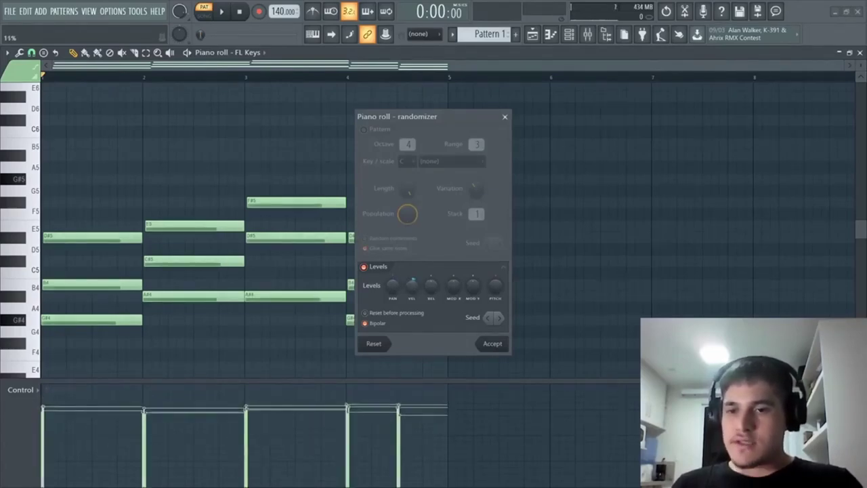
key("space")
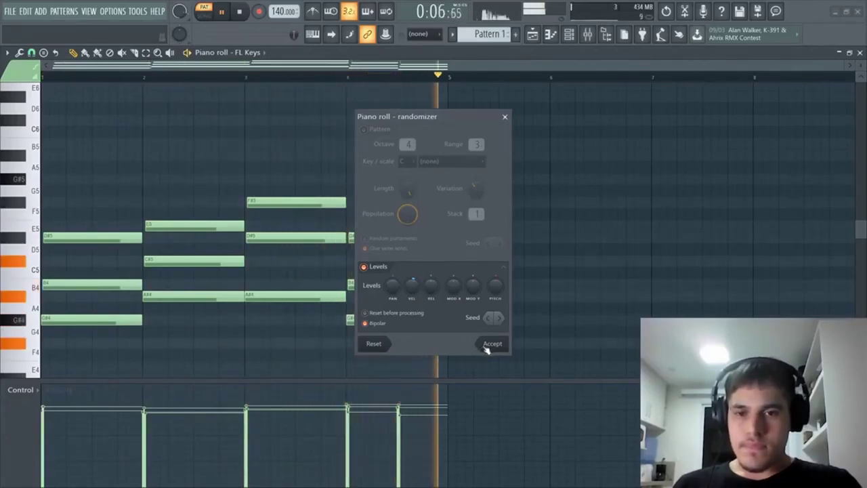
left_click_drag(412, 283, 417, 294)
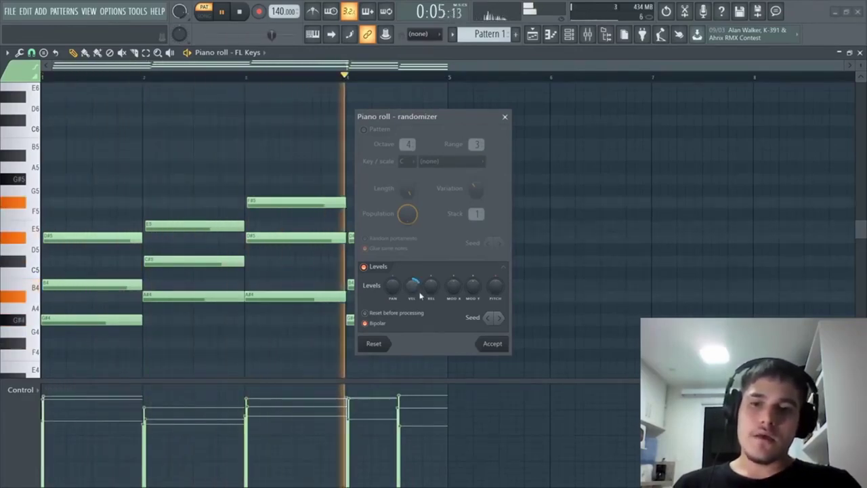
left_click(496, 346)
key("space")
Select all the chord notes and lower their velocities together, keeping the differences between notes.
scroll(515, 243, "down", 3)
left_click_drag(531, 290, 1, 3)
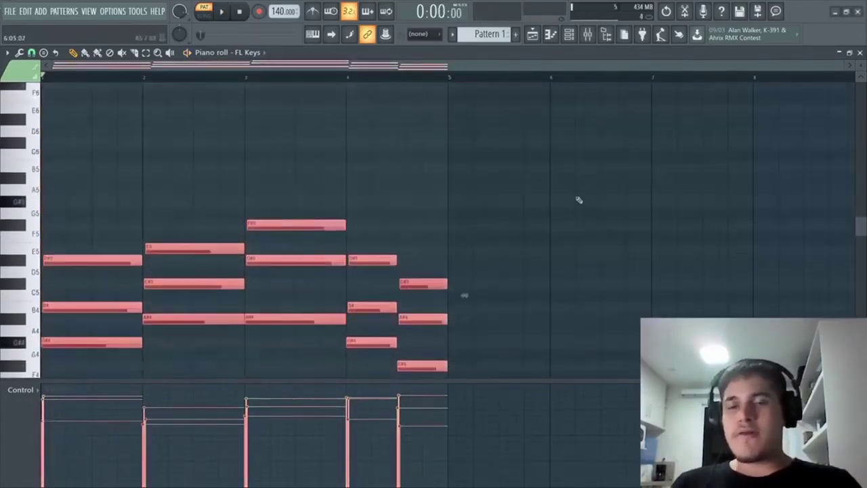
scroll(579, 199, "down", 3)
left_click_drag(552, 300, 27, 41)
scroll(284, 213, "down", 1)
scroll(284, 214, "down", 1)
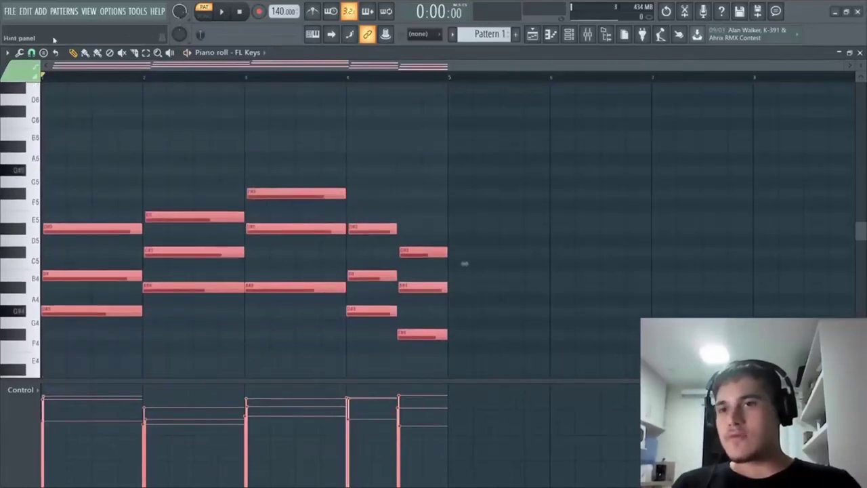
left_click_drag(527, 354, 38, 122)
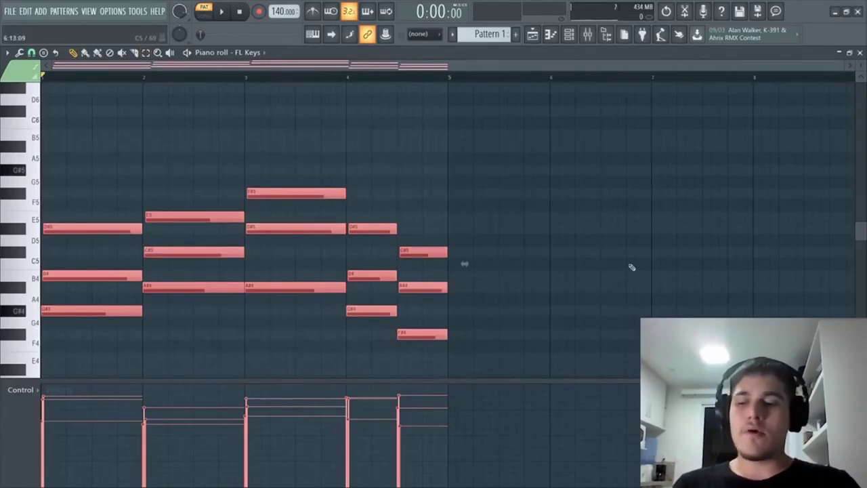
left_click_drag(573, 130, 43, 352)
scroll(719, 206, "down", 1)
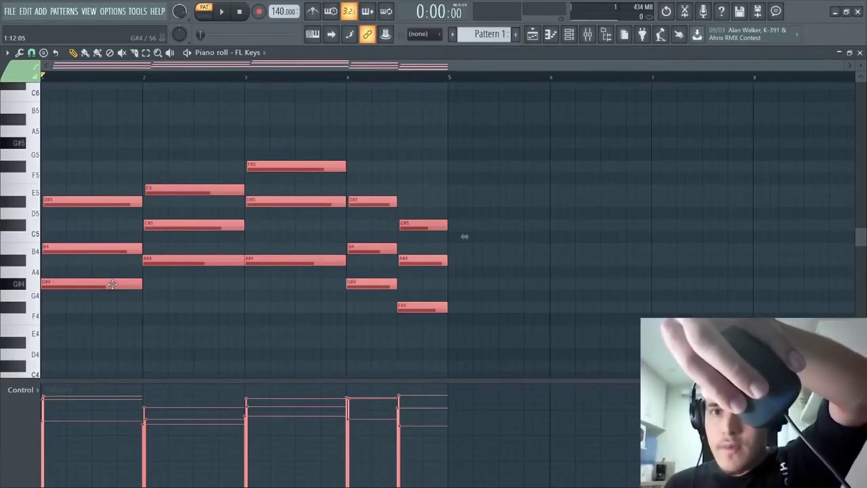
scroll(112, 283, "down", 5)
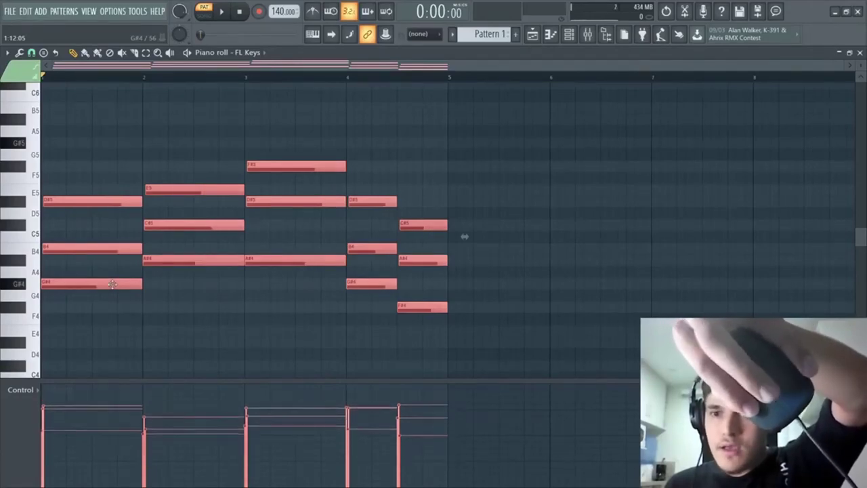
scroll(112, 283, "down", 5)
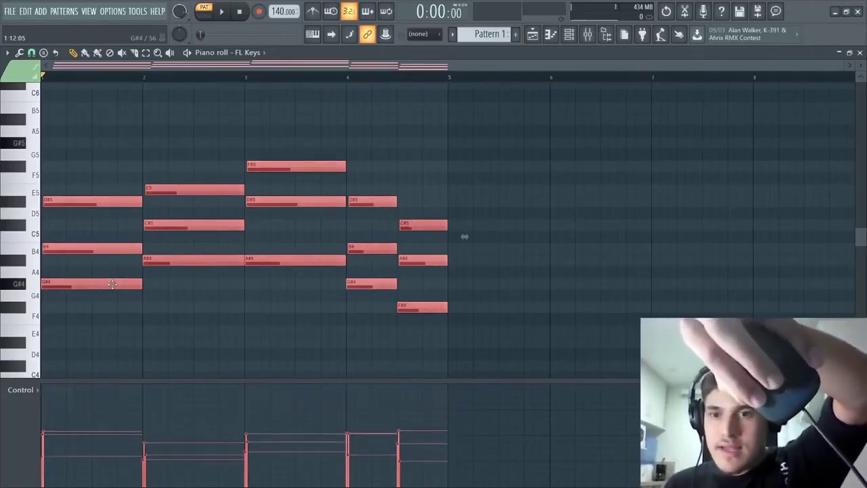
scroll(113, 283, "up", 2)
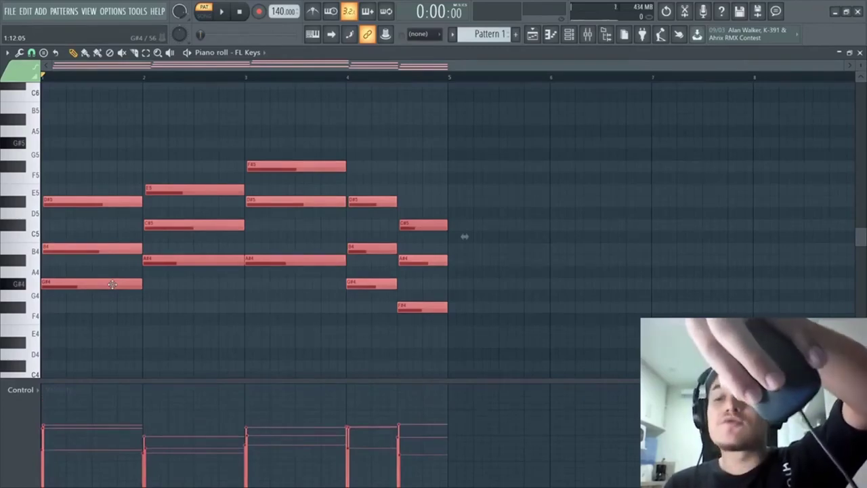
Listen to the softened chord progression, briefly view the channel rack, and clear the note selection.
key("space")
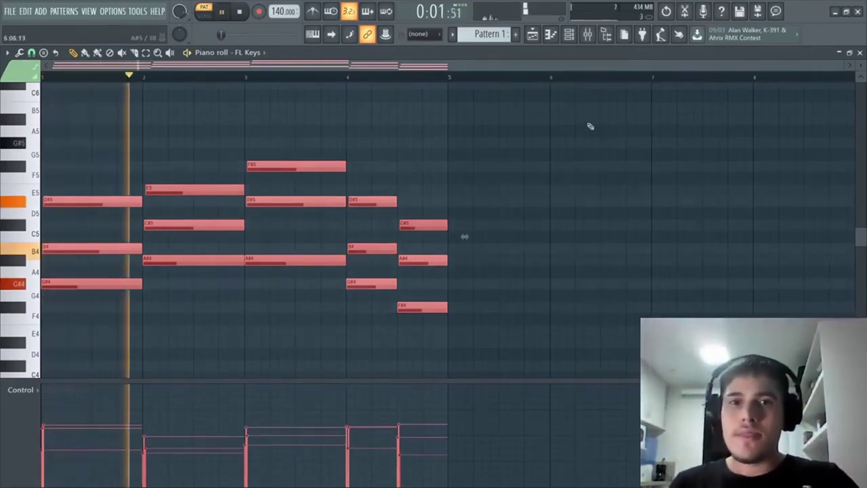
key("F6")
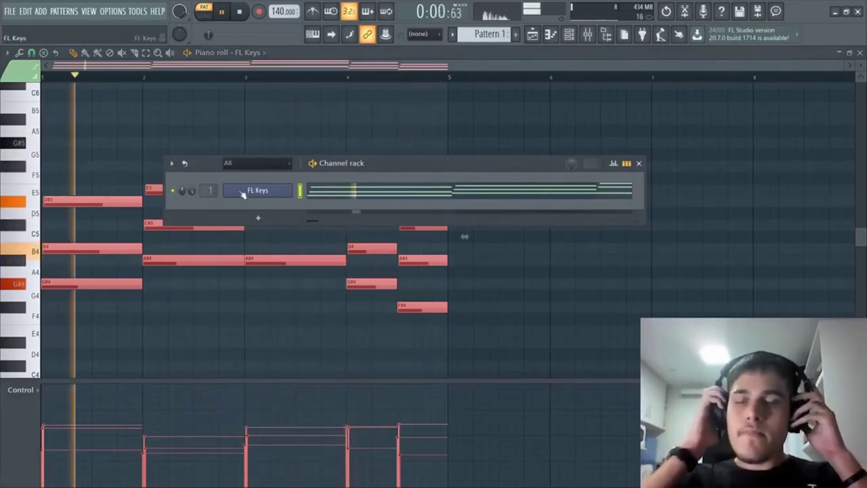
key("F6")
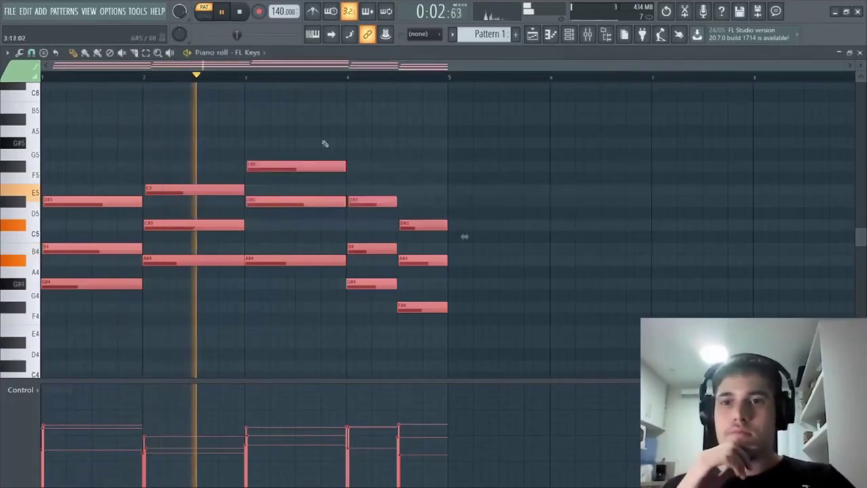
key("space")
left_click(182, 218, "ctrl")
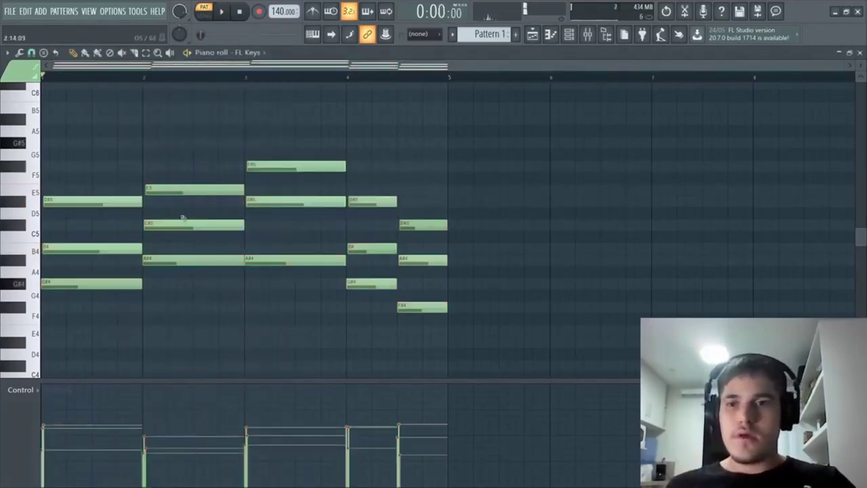
Duplicate each chord's root note one octave lower as G#3, A#3, D#4, G#3 and F#3, soften the copies and audition the progression.
scroll(92, 266, "down", 2)
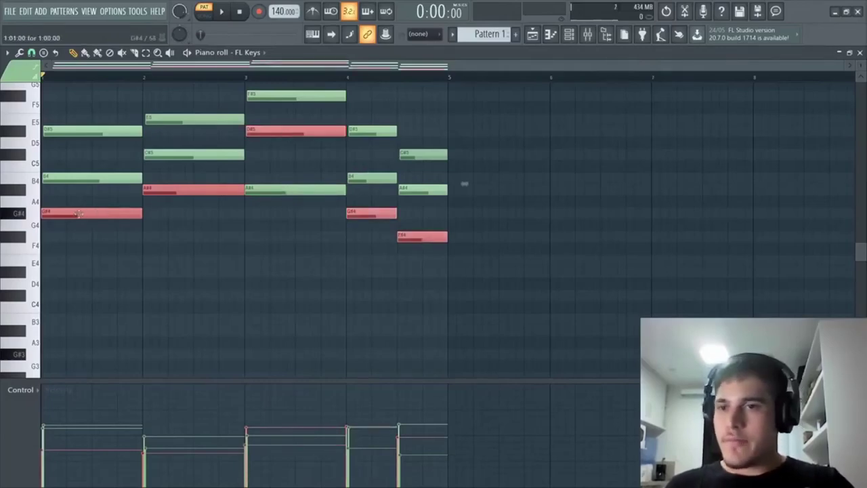
key("ctrl+Down")
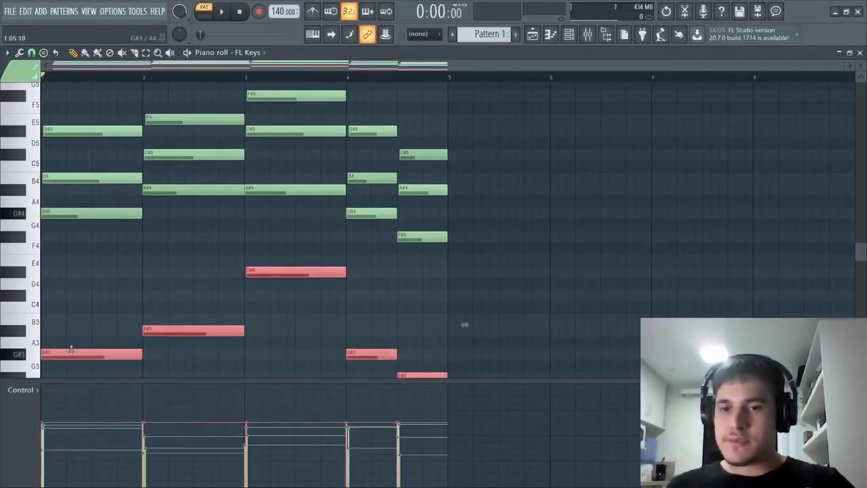
key("space")
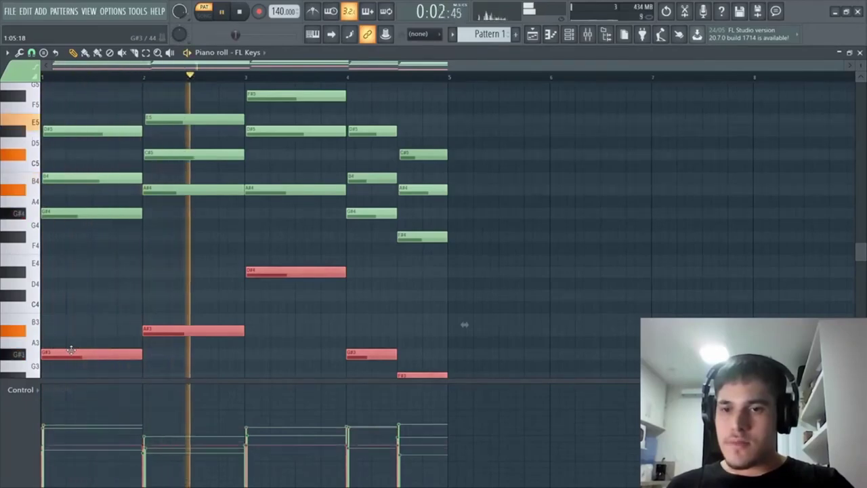
scroll(459, 248, "down", 3)
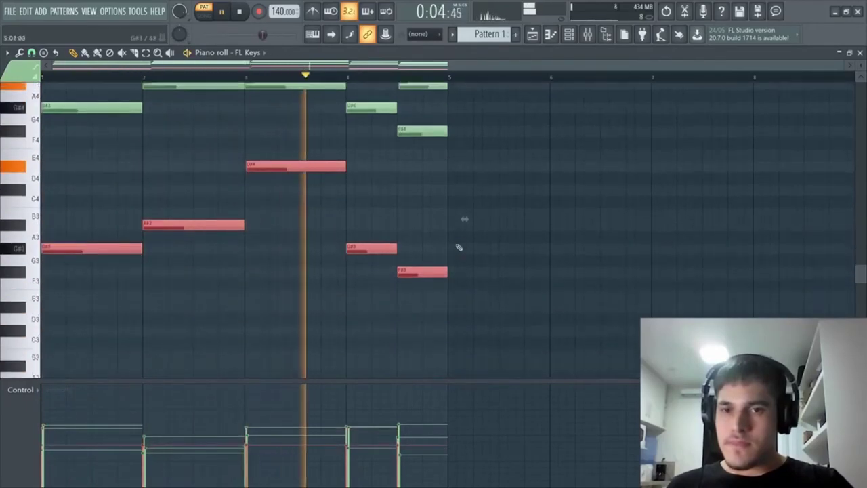
left_click(458, 247, "ctrl")
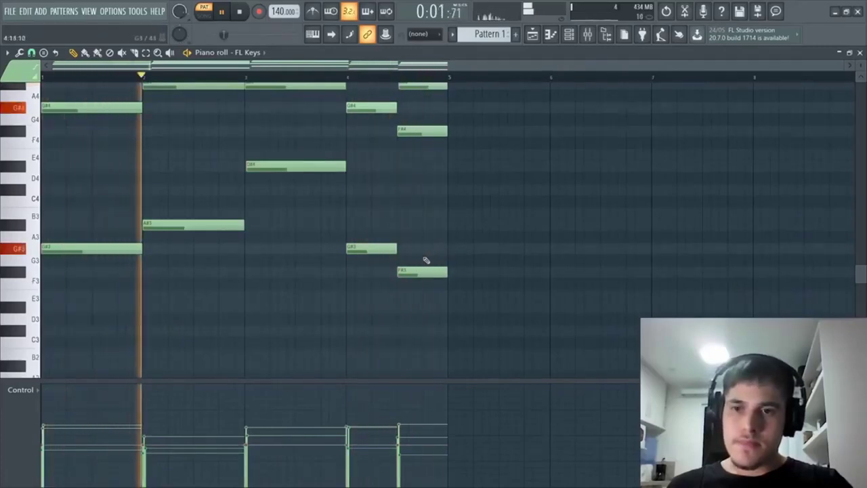
key("space")
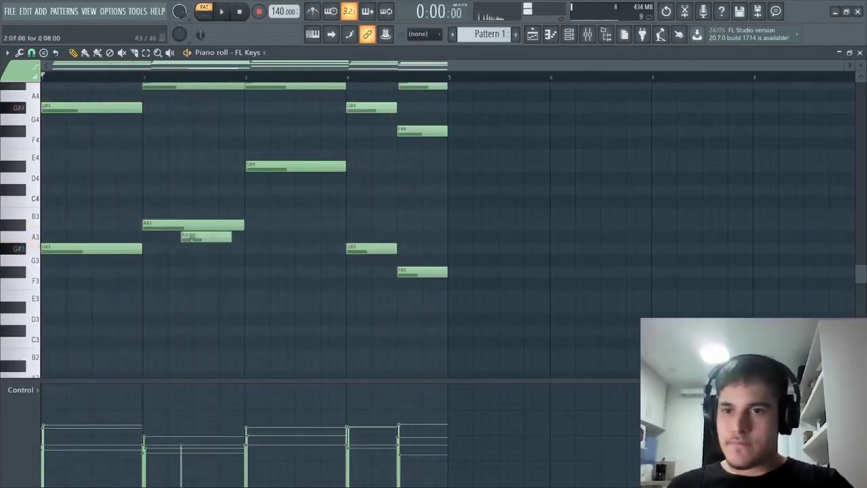
Raise the second chord's added bass note to C#4, auditioning the progression while trying out pitches.
left_click_drag(186, 223, 186, 204)
key("space")
scroll(185, 193, "up", 2)
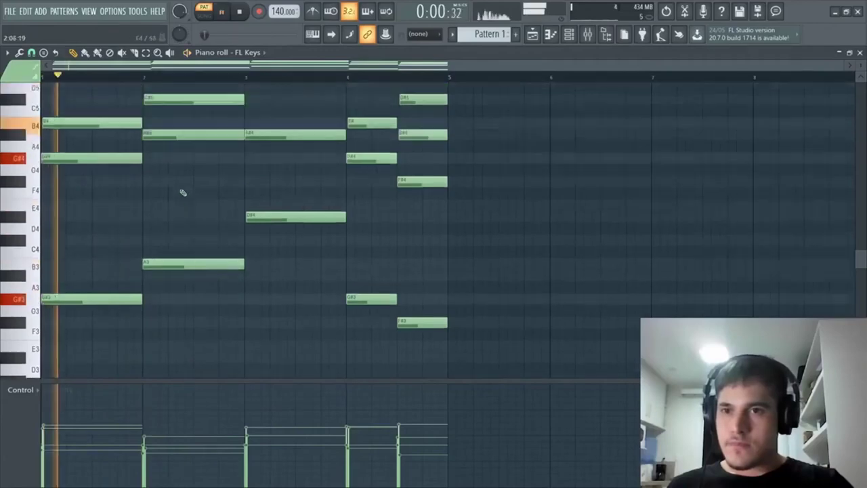
key("space")
right_click(152, 284)
key("space")
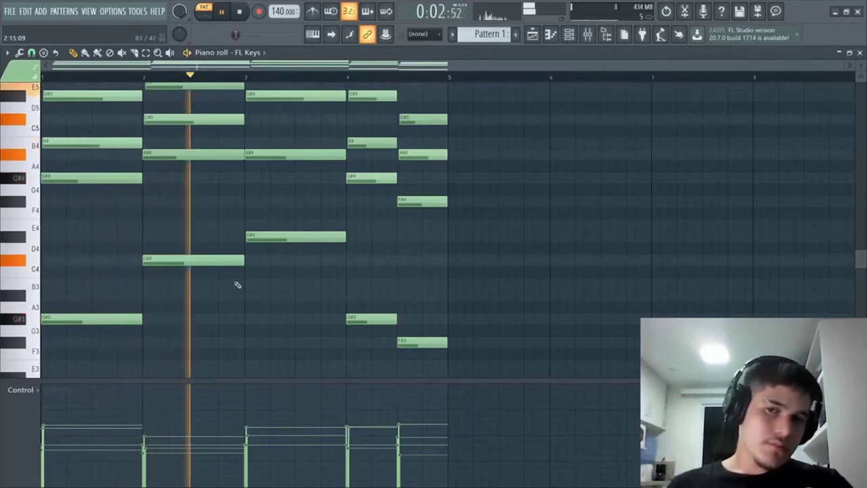
scroll(417, 275, "up", 5)
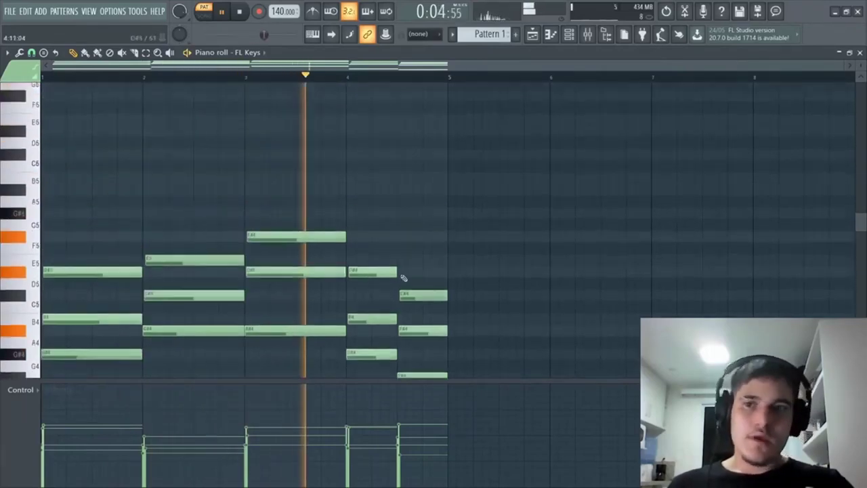
key("space")
Duplicate each chord's middle note one octave higher as B5, C#6, D#6, B5 and A#5, audition the result and clear the selection.
scroll(400, 275, "down", 3)
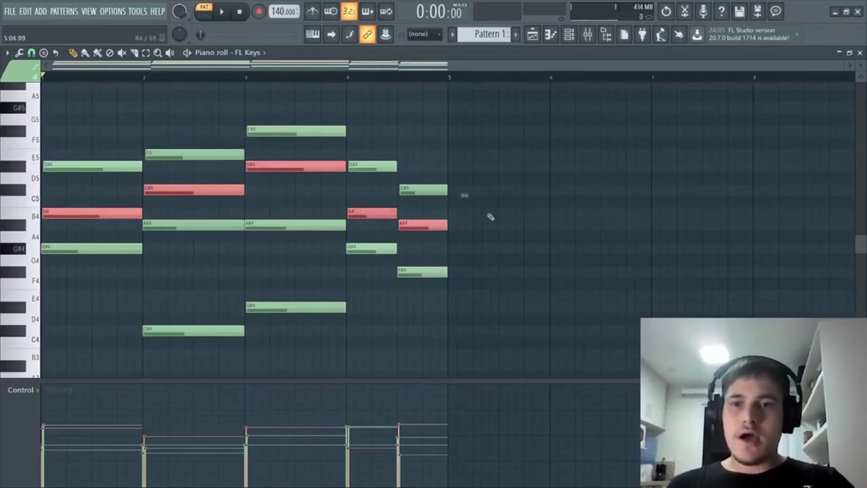
key("ctrl+Up")
scroll(510, 221, "up", 3)
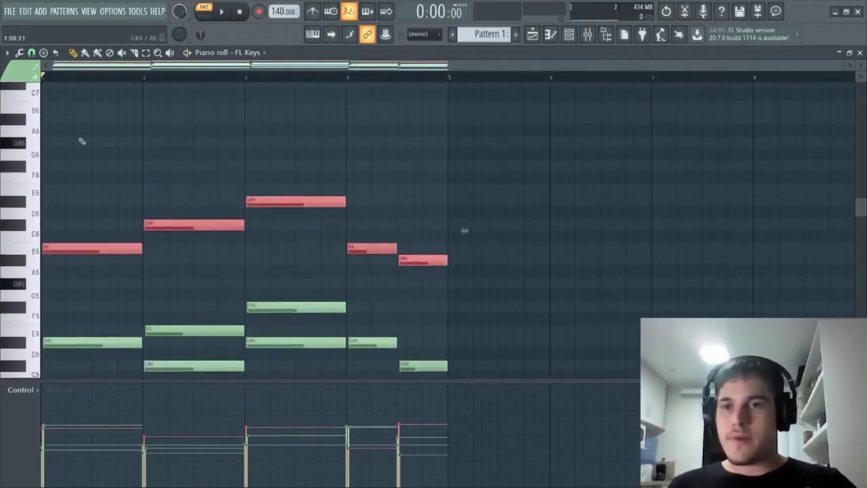
key("space")
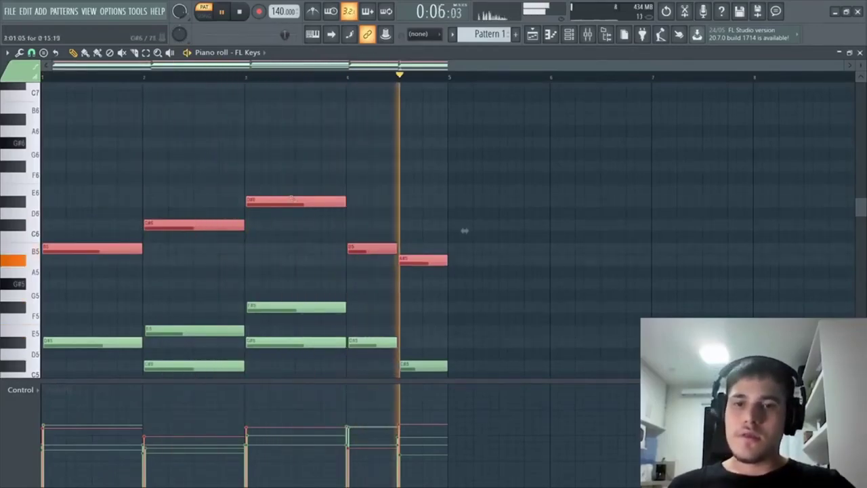
left_click(365, 179, "ctrl")
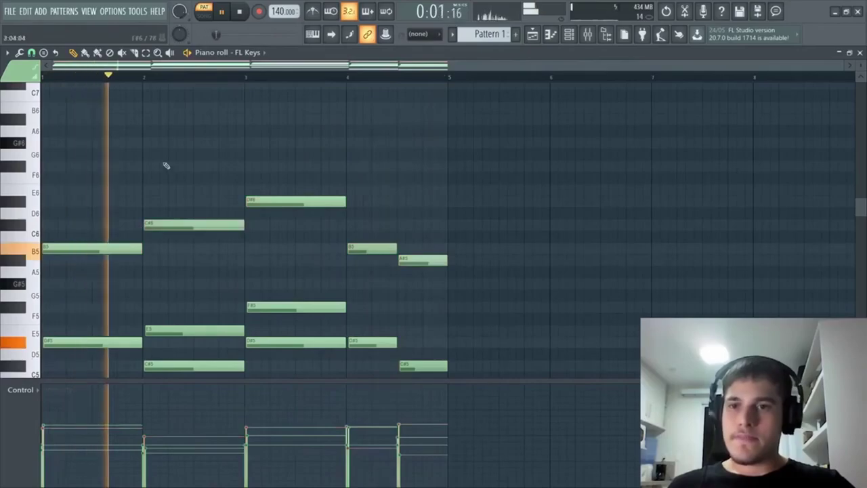